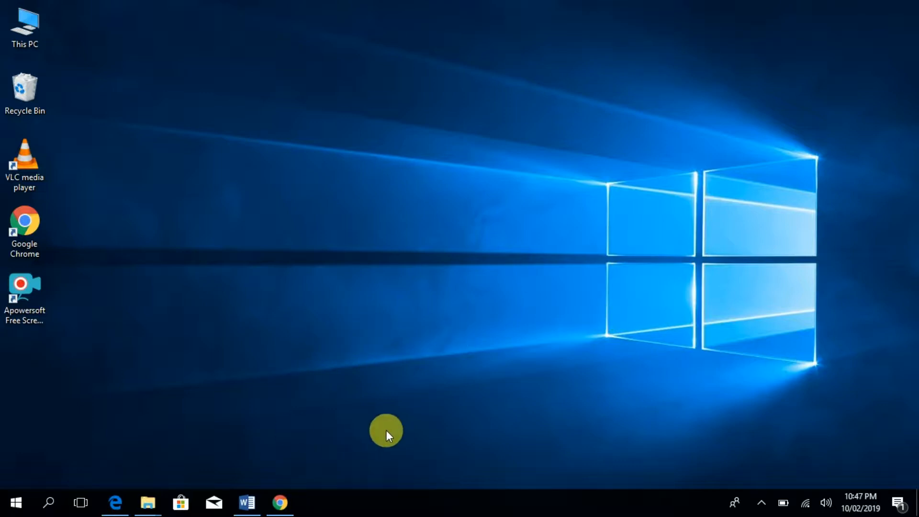
# - In Chrome's Google homepage, search for 'orcle.com'
pyautogui.click(283, 502)
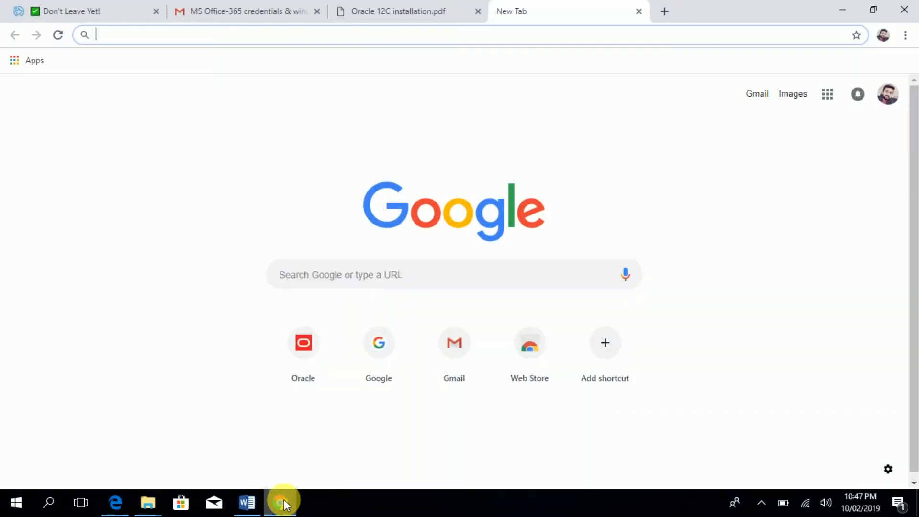
pyautogui.click(382, 354)
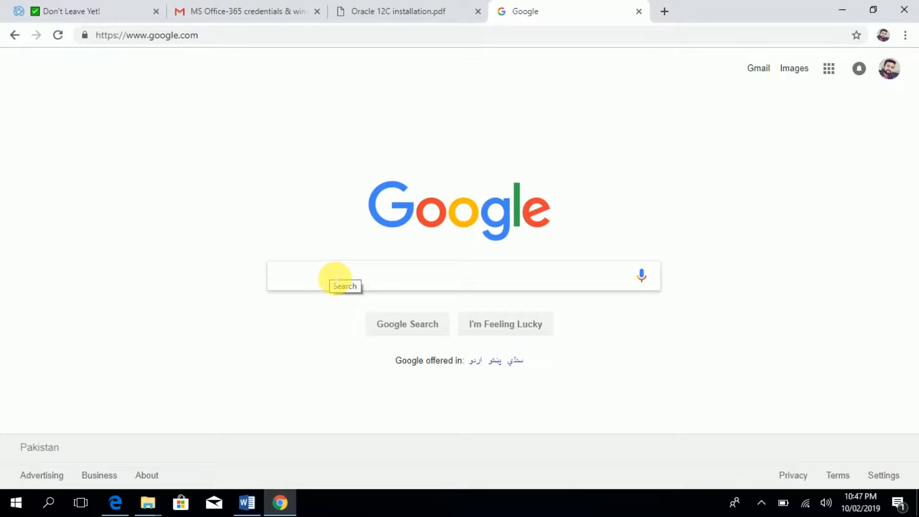
pyautogui.write('orc')
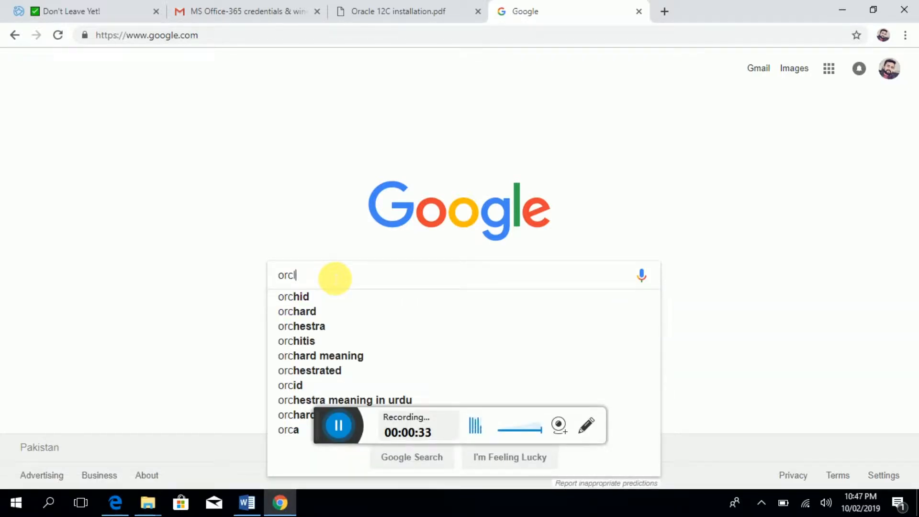
pyautogui.write('le')
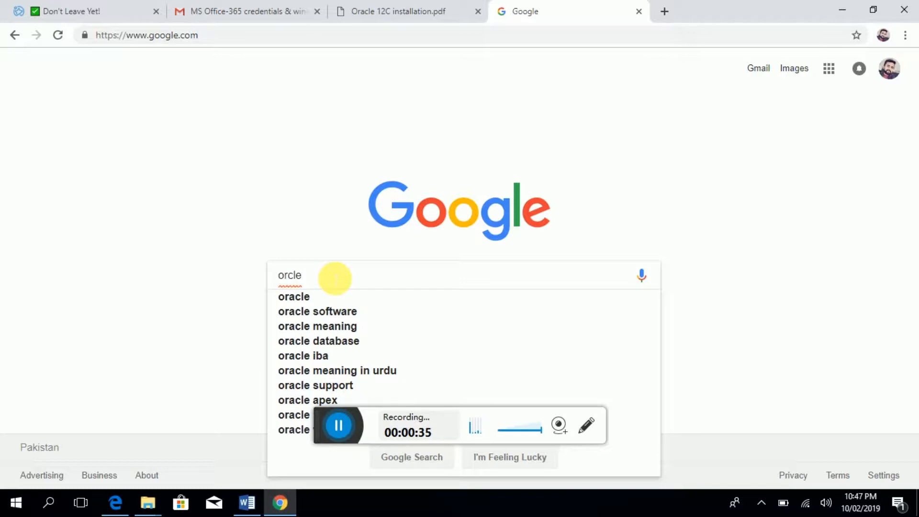
pyautogui.write('.')
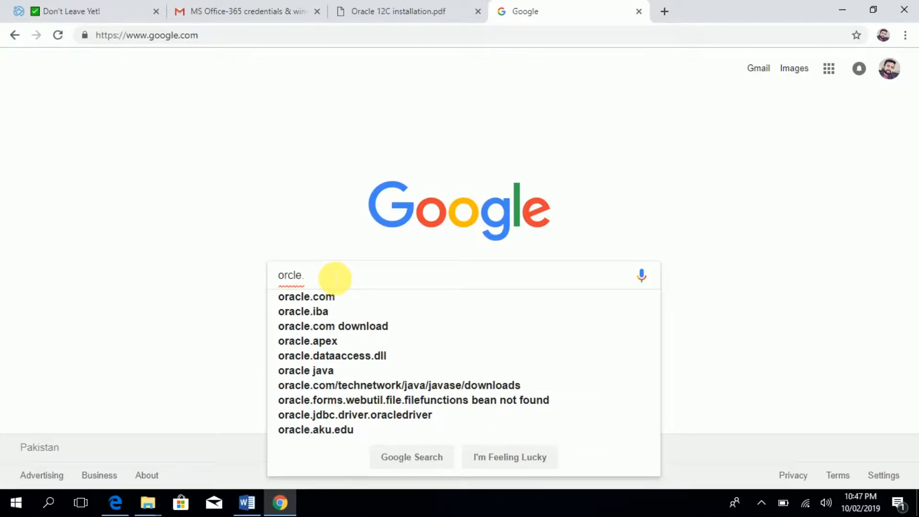
pyautogui.write('com')
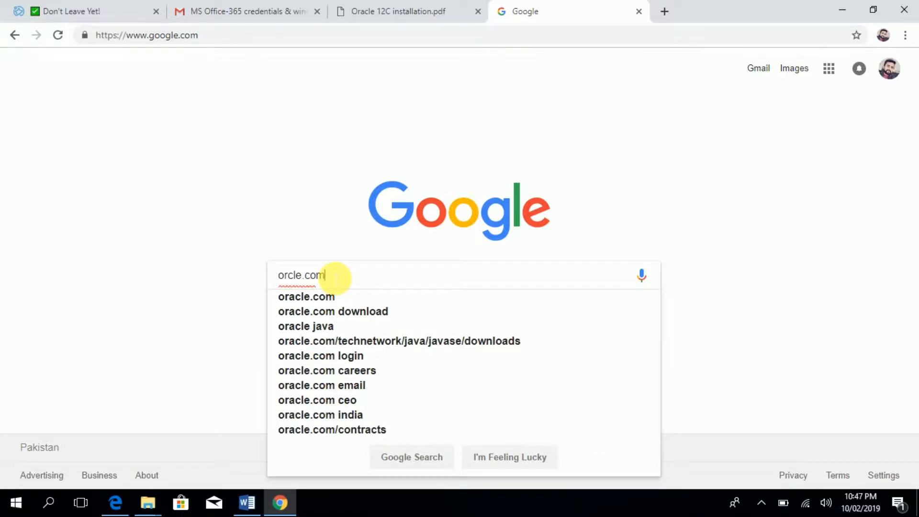
pyautogui.press('Return')
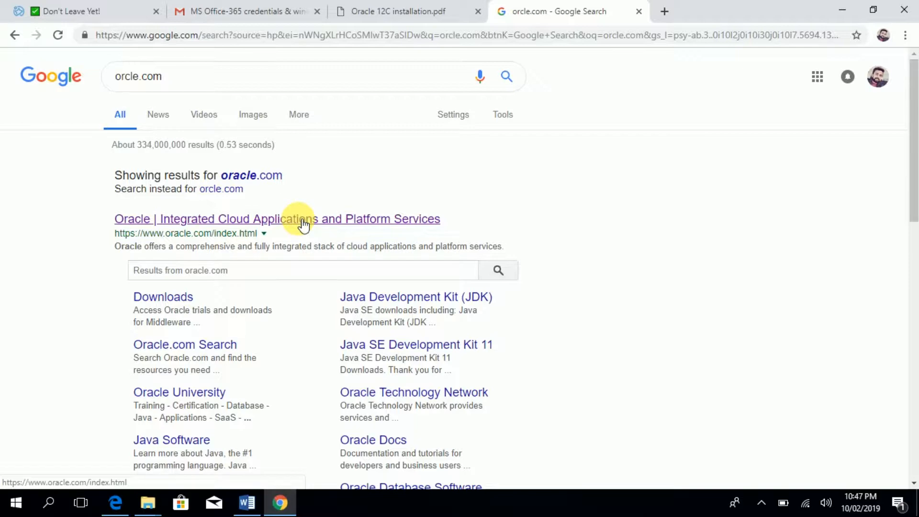
# - Open the Oracle homepage and go to the Database downloads page, scrolled to 12c Release 2
pyautogui.click(298, 218)
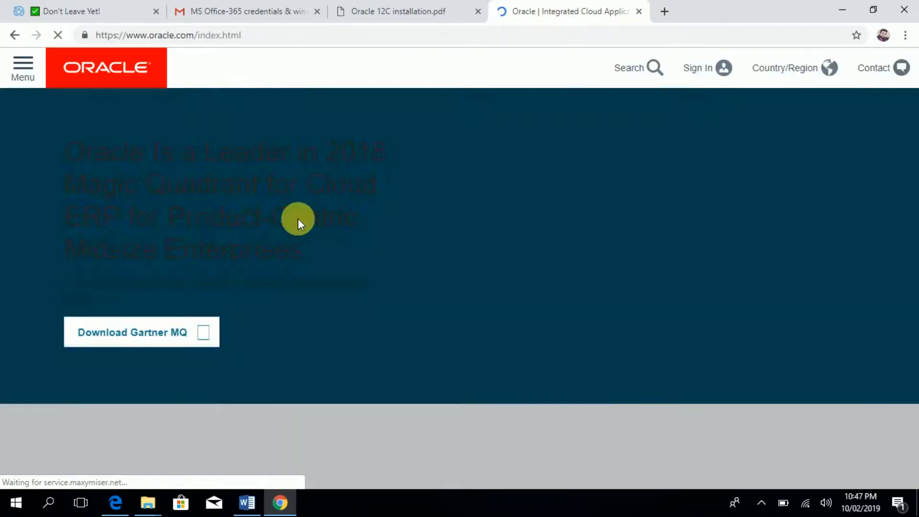
pyautogui.scroll(-4, 298, 219)
pyautogui.scroll(-7, 298, 218)
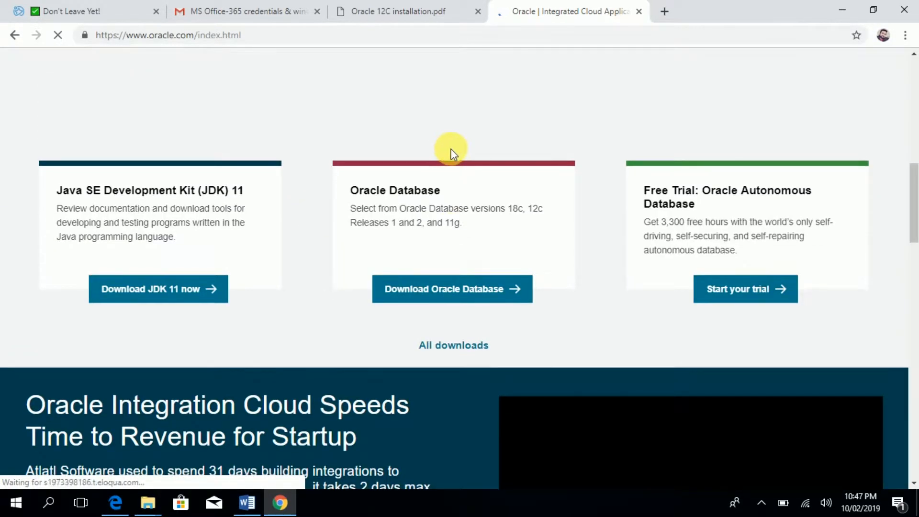
pyautogui.click(488, 291)
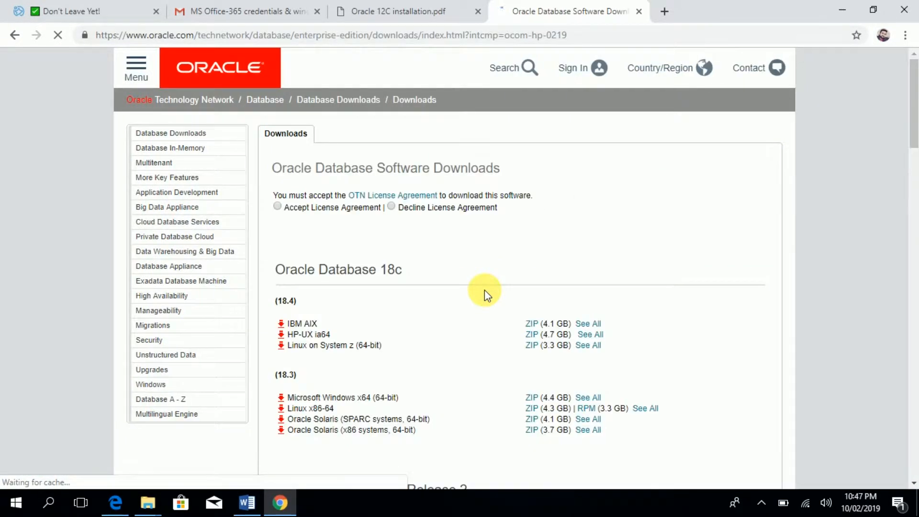
pyautogui.scroll(-7, 490, 297)
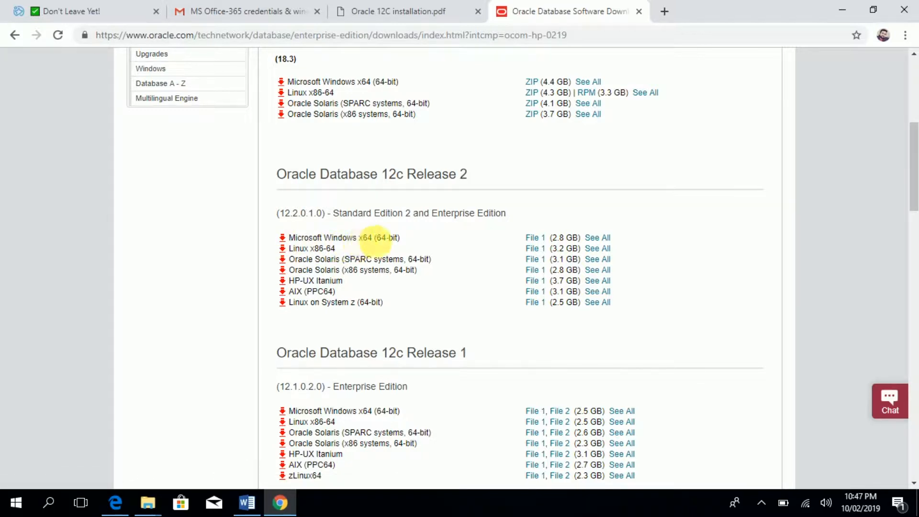
# - Accept the OTN license for 12c Release 2 Windows x64 and request winx64_12201_database.zip
pyautogui.click(601, 238)
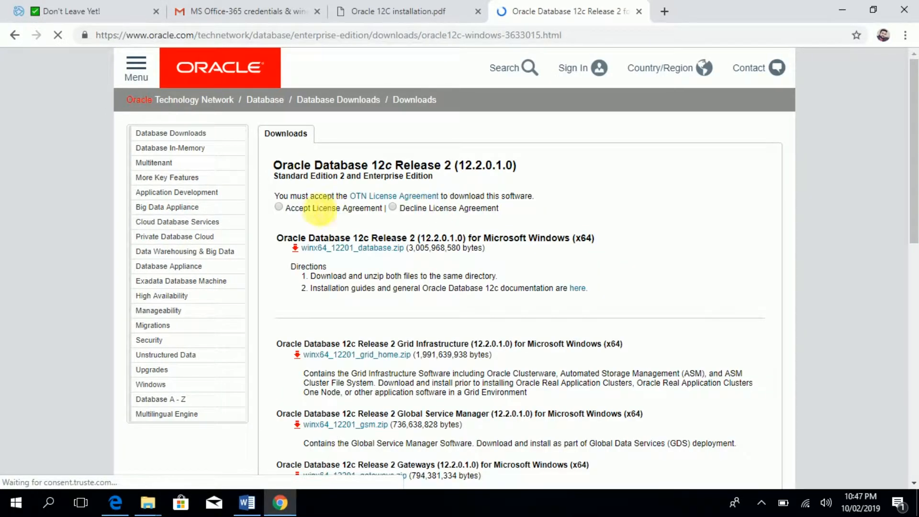
pyautogui.click(278, 207)
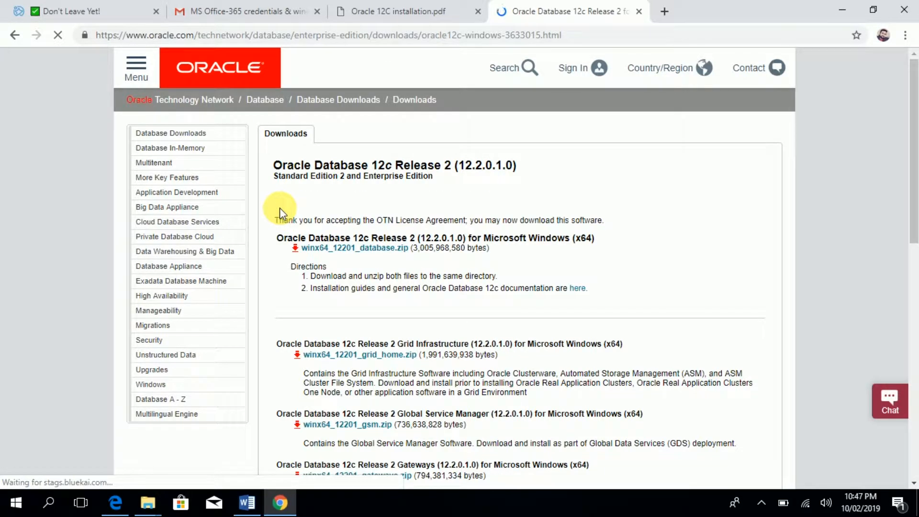
pyautogui.click(388, 251)
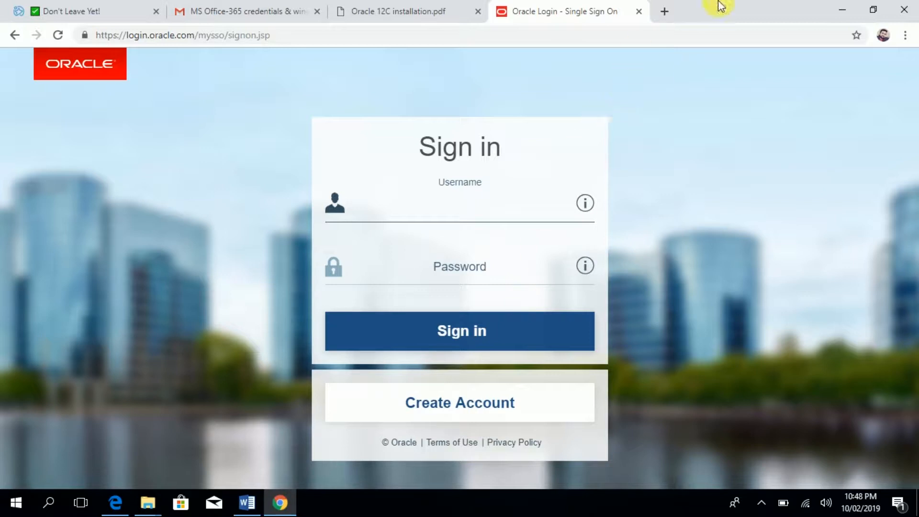
# - Browse to D:\ORACLE 12C\winx64_12102_database_1of2\database and run setup
pyautogui.click(842, 8)
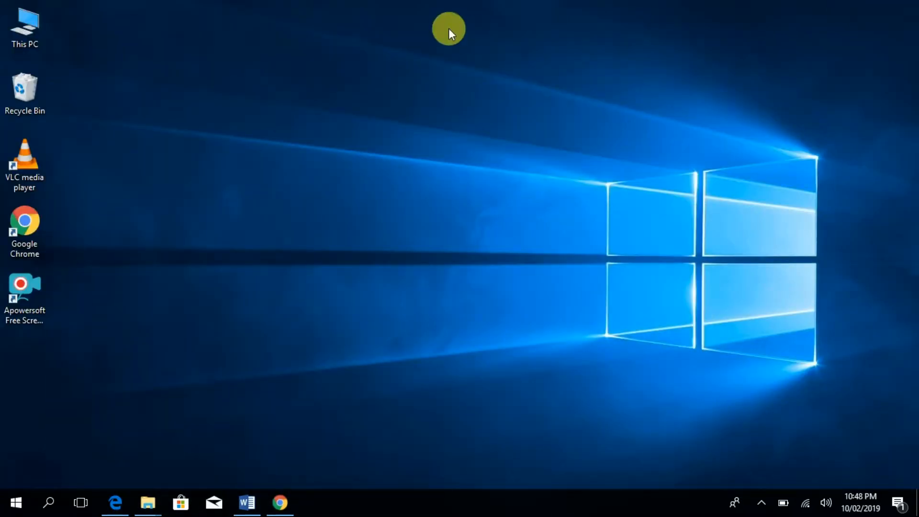
pyautogui.doubleClick(36, 25)
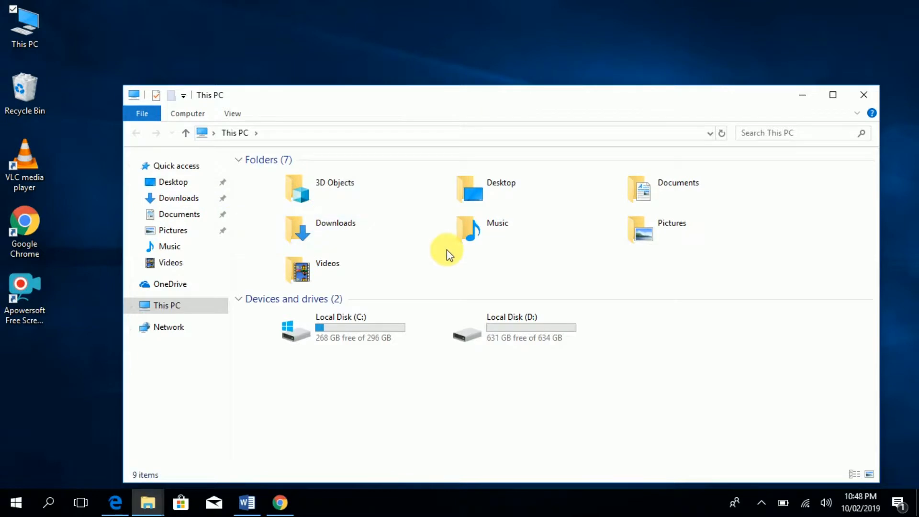
pyautogui.doubleClick(486, 343)
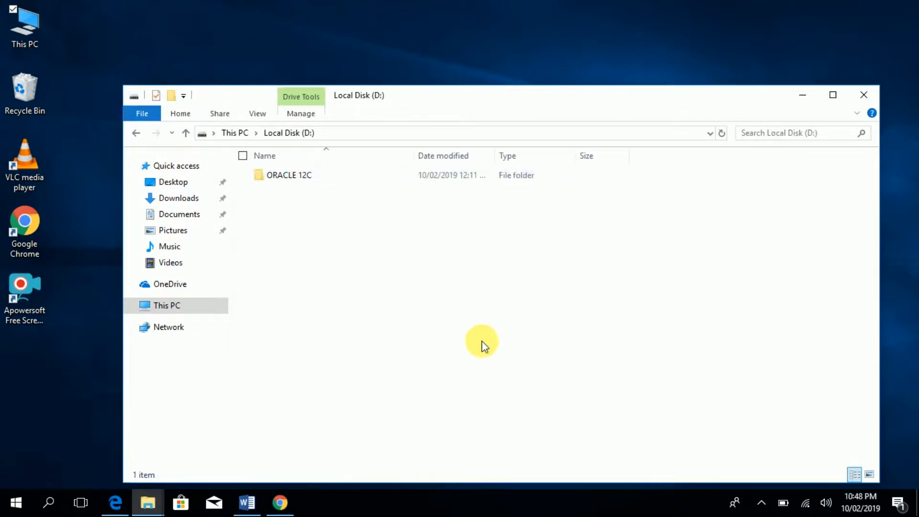
pyautogui.doubleClick(270, 180)
pyautogui.click(297, 194)
pyautogui.doubleClick(297, 194)
pyautogui.doubleClick(288, 177)
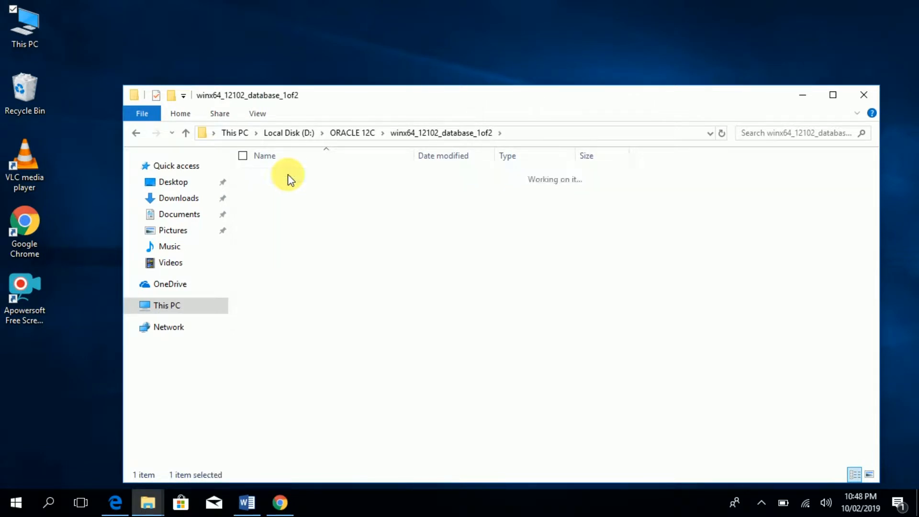
pyautogui.doubleClick(289, 217)
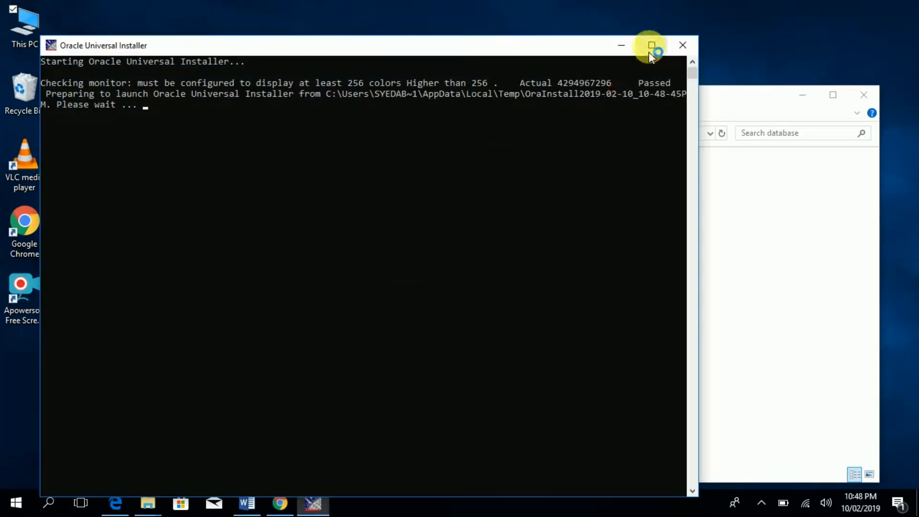
# - Rearrange the installer console window until the 12c Release 1 installer opens at Step 1
pyautogui.click(791, 98)
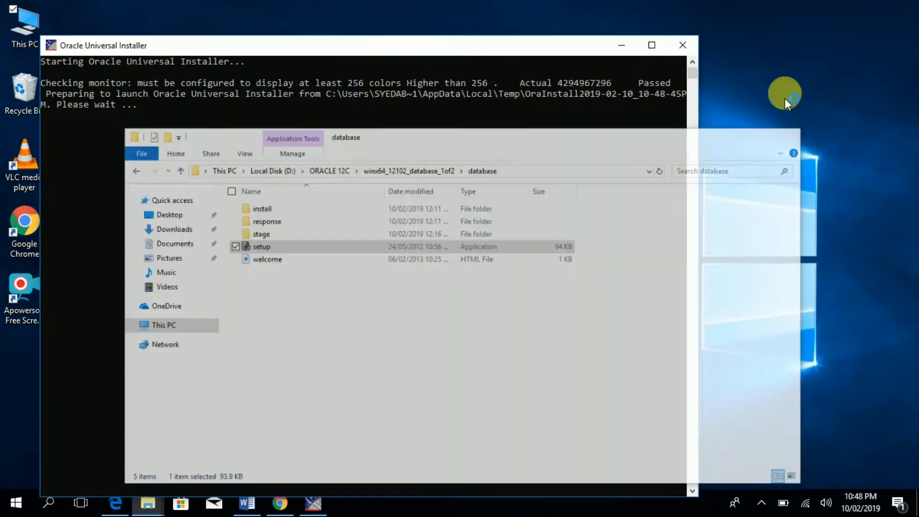
pyautogui.click(631, 50)
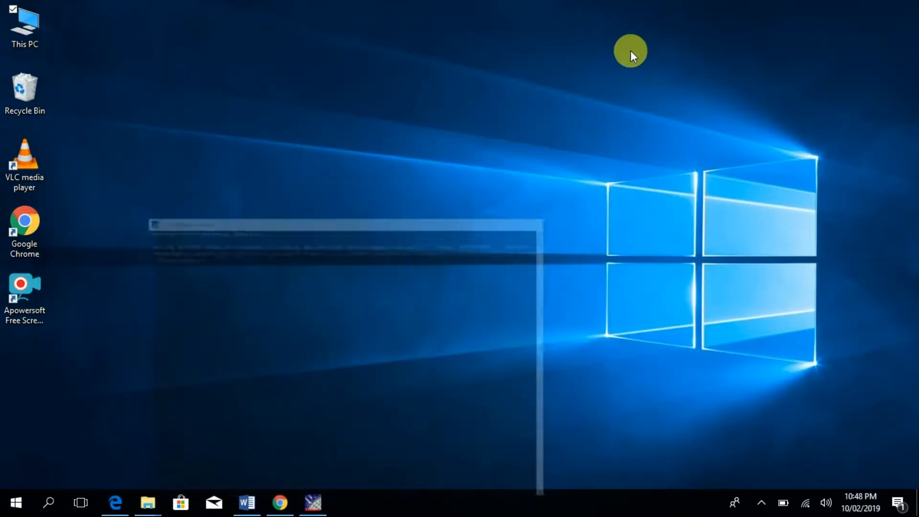
pyautogui.click(317, 501)
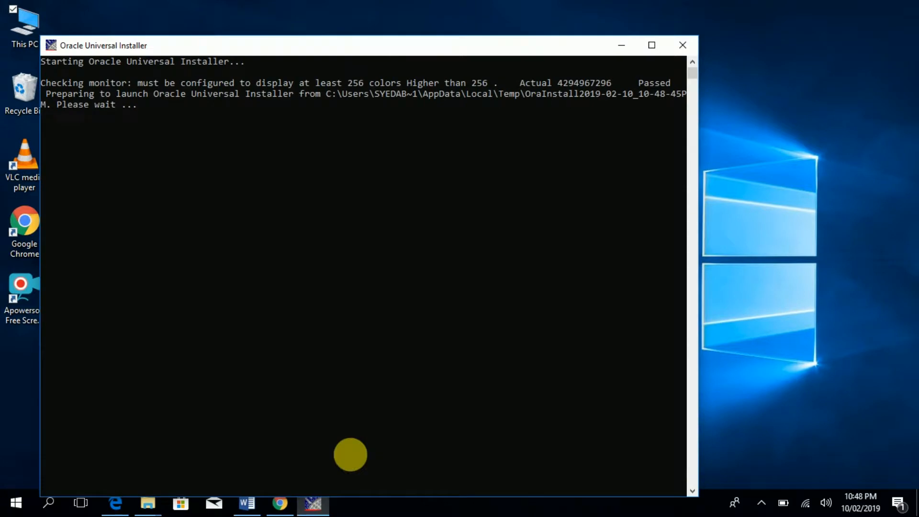
pyautogui.click(653, 46)
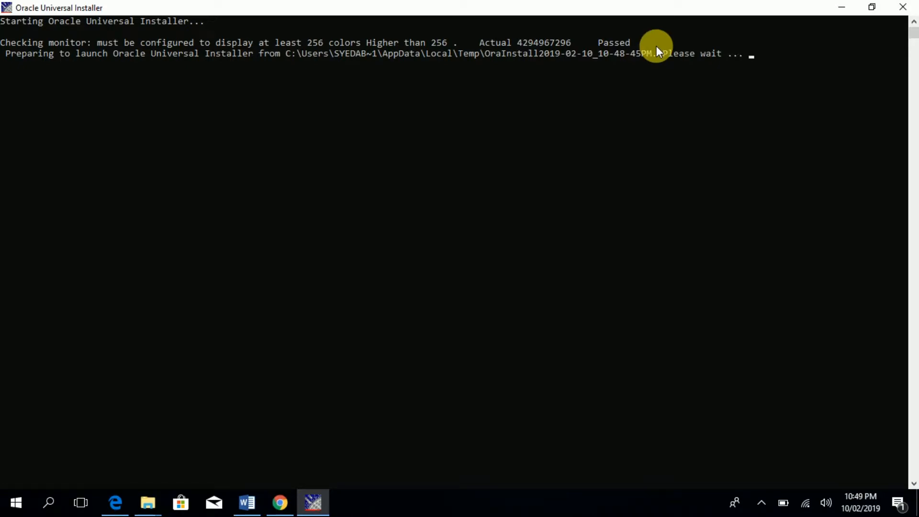
pyautogui.click(760, 502)
pyautogui.click(788, 475)
pyautogui.click(712, 356)
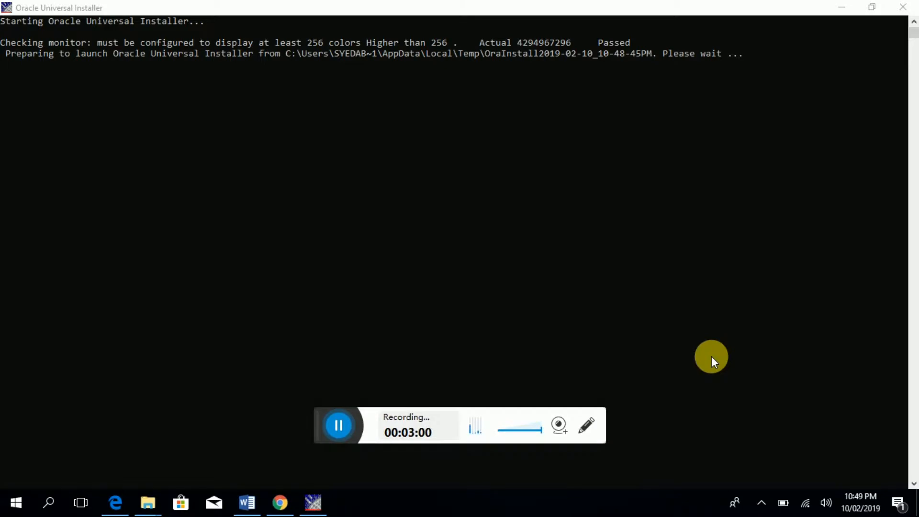
pyautogui.click(852, 5)
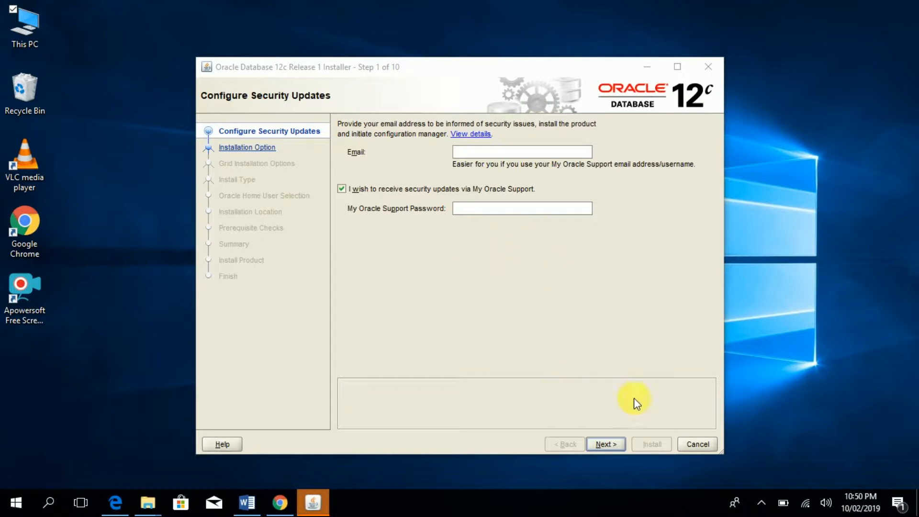
# - Leave the security updates email blank and confirm continuing without it
pyautogui.click(605, 444)
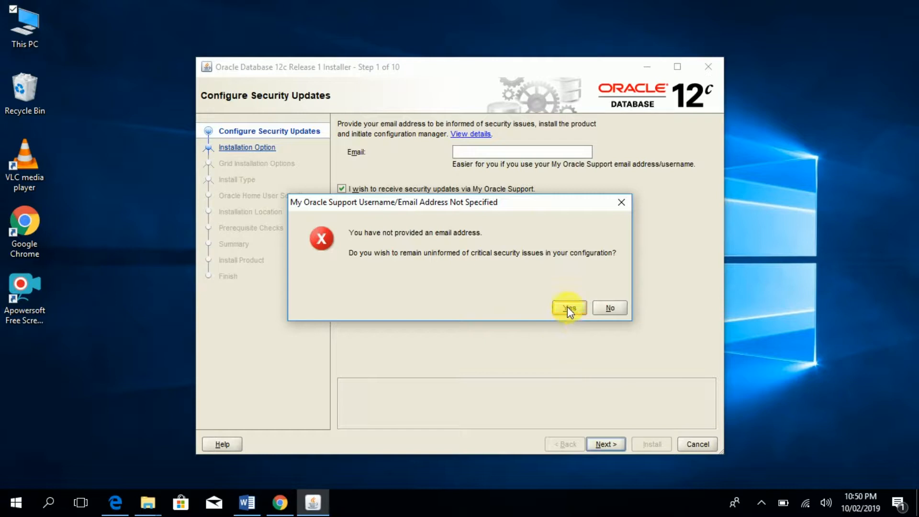
pyautogui.click(568, 308)
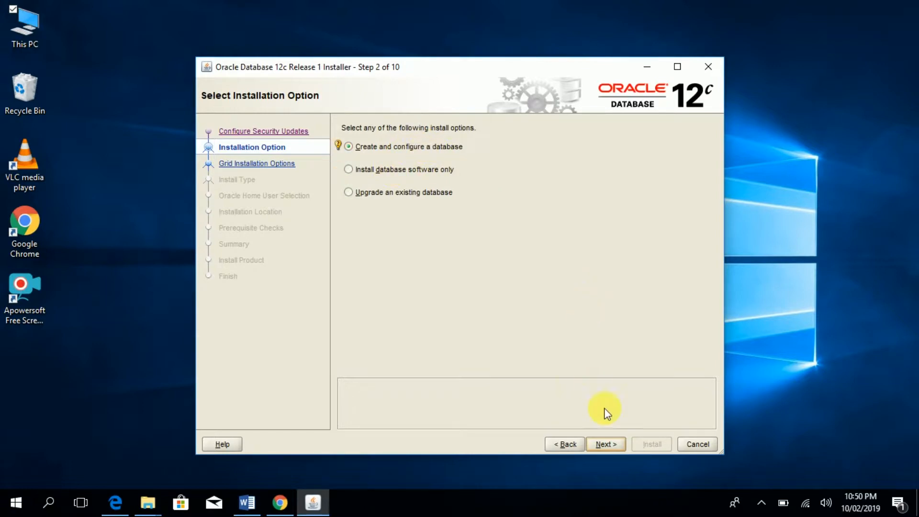
# - Keep Create and configure a database and choose the Desktop class system
pyautogui.click(604, 441)
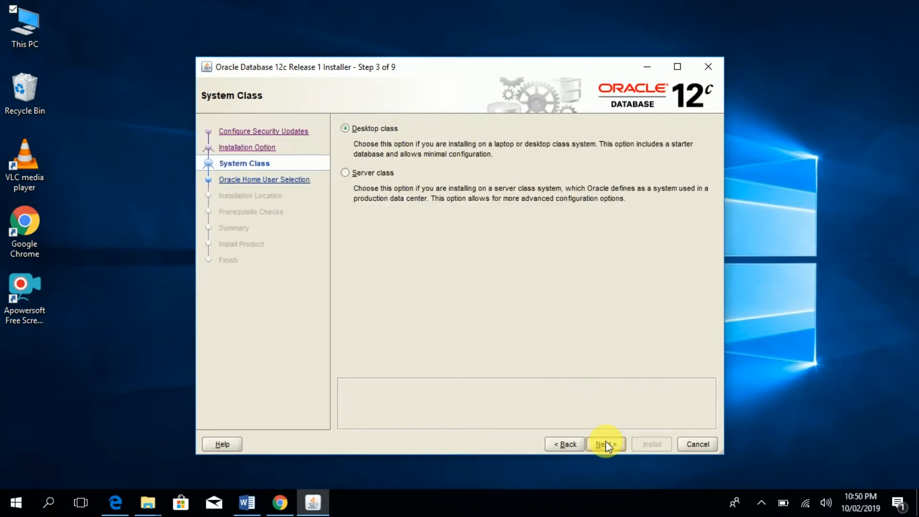
pyautogui.click(376, 129)
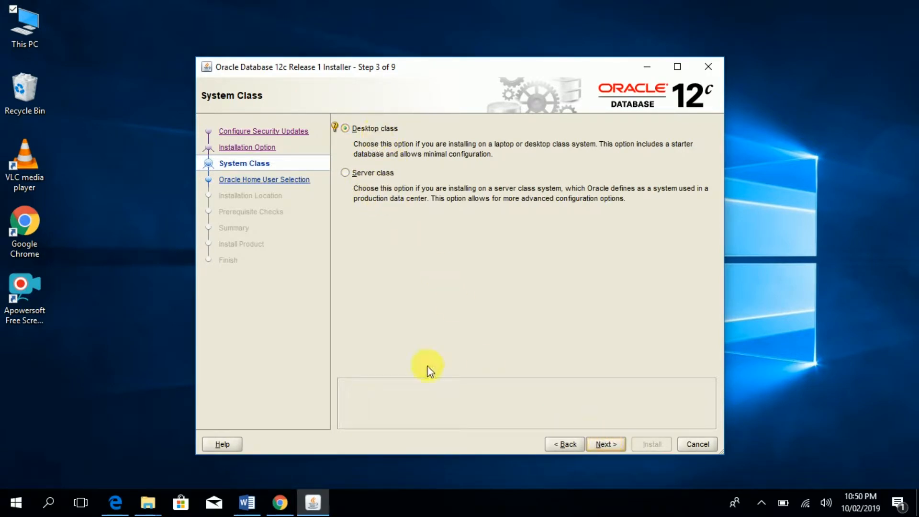
pyautogui.click(605, 444)
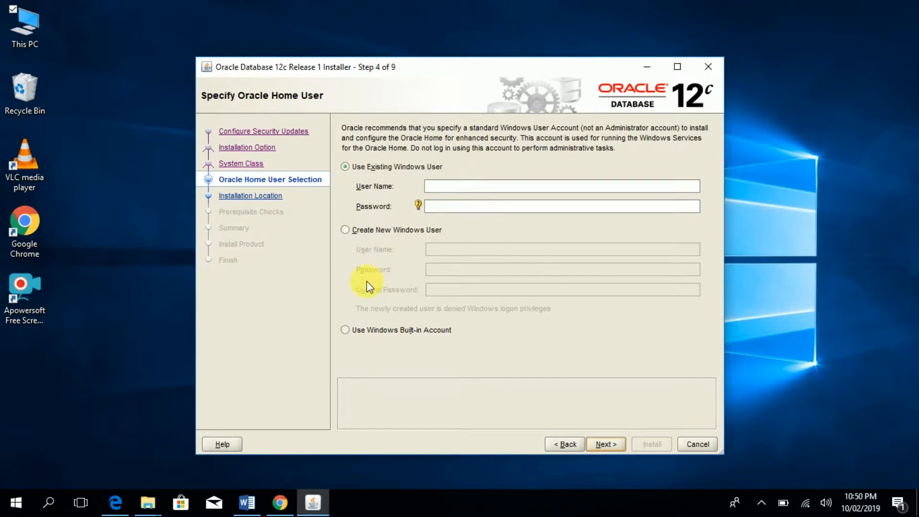
# - Choose Create New Windows User and enter its user name, password and password confirmation
pyautogui.click(346, 231)
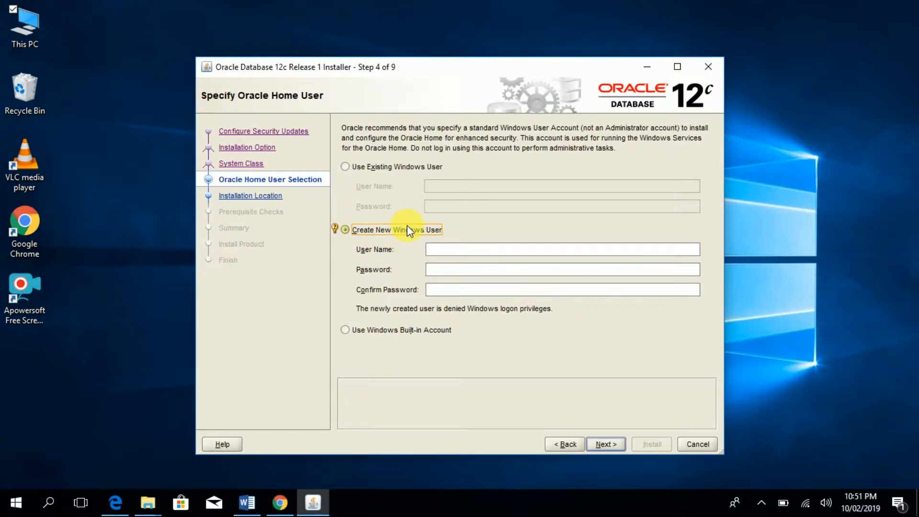
pyautogui.click(453, 249)
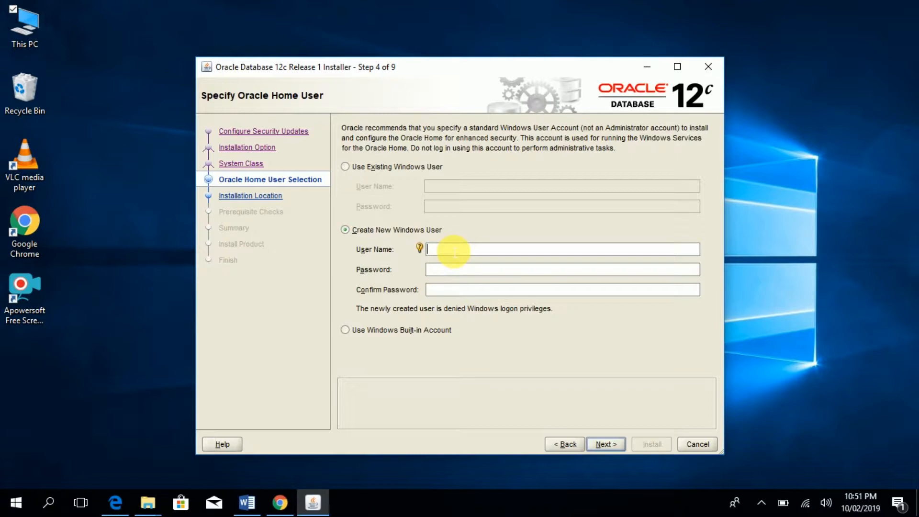
pyautogui.write('scott')
pyautogui.click(453, 271)
pyautogui.write('t')
pyautogui.write('ger')
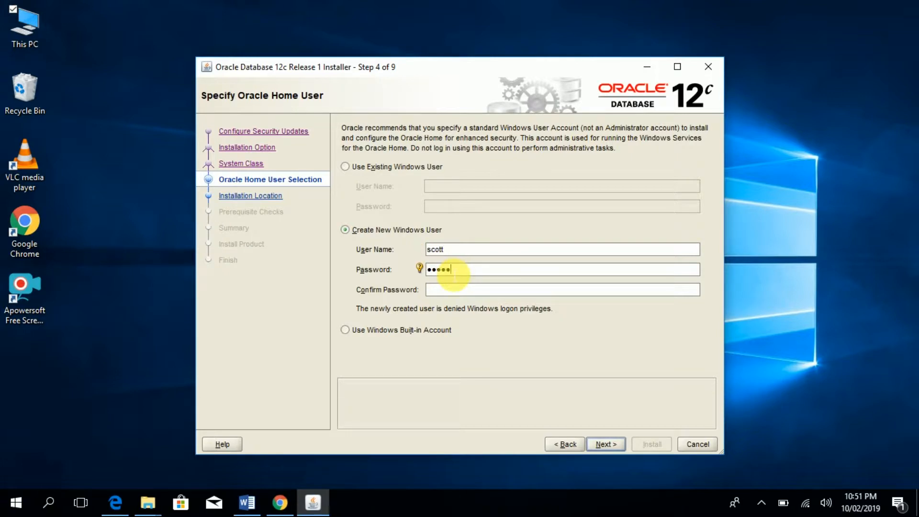
pyautogui.click(452, 290)
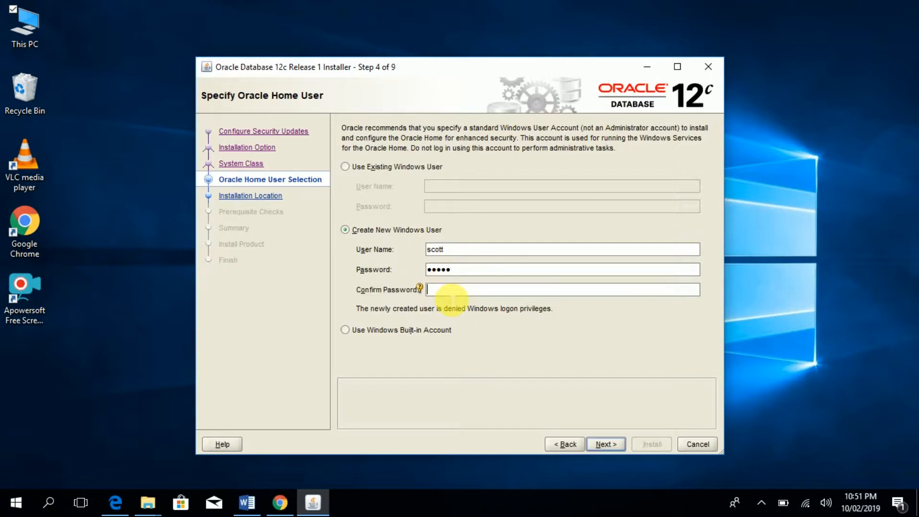
pyautogui.write('tiger')
pyautogui.click(599, 443)
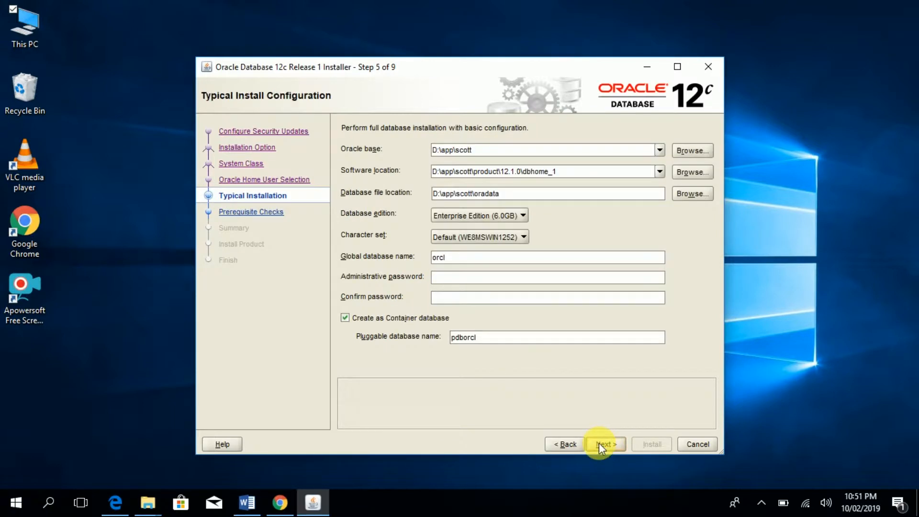
# - Rename the global database from orcl to 'oracle' and uncheck Create as Container database
pyautogui.click(595, 342)
pyautogui.click(471, 258)
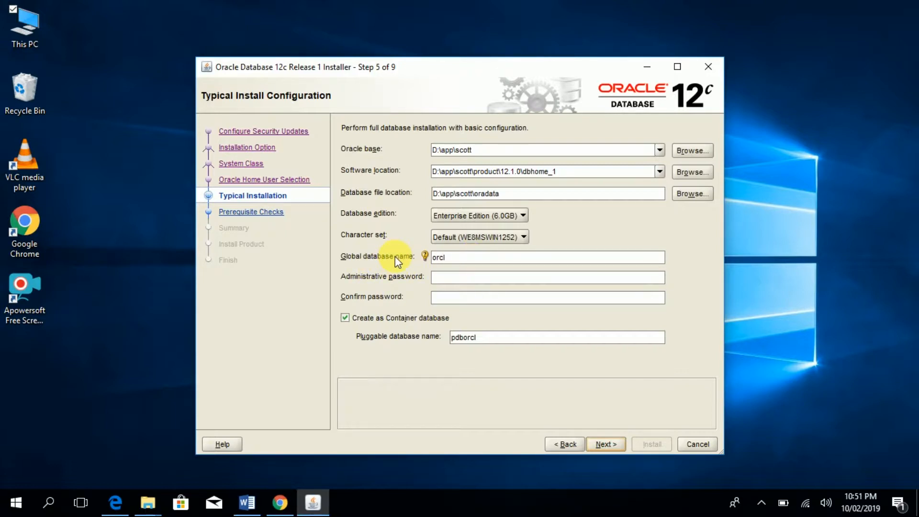
pyautogui.click(425, 256)
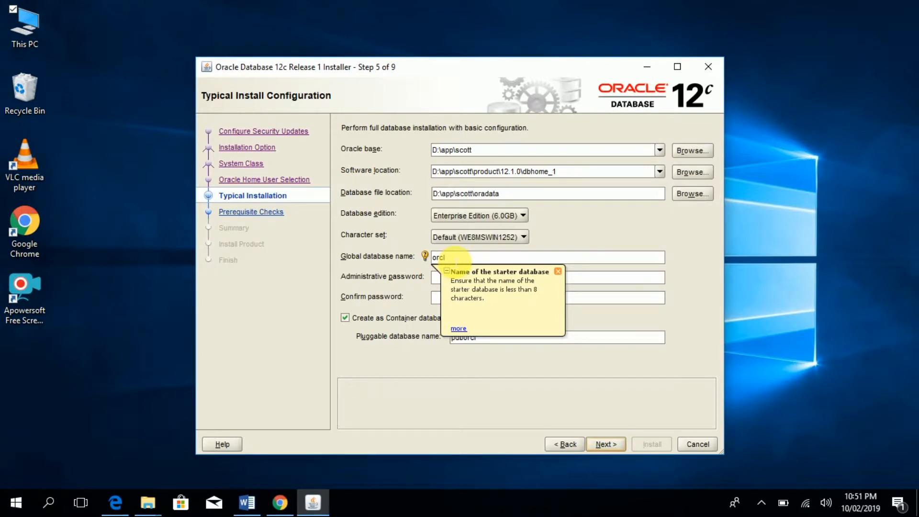
pyautogui.click(455, 259)
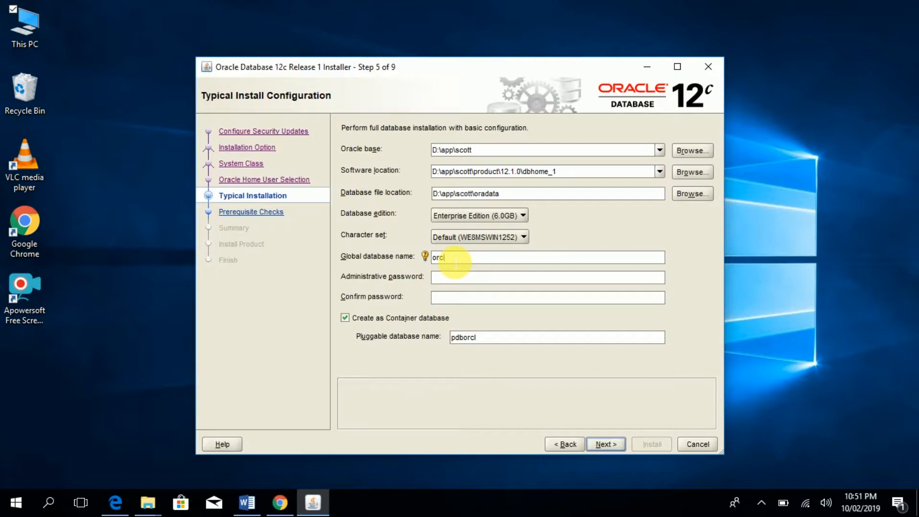
pyautogui.press('BackSpace')
pyautogui.press('BackSpace')
pyautogui.press('BackSpace')
pyautogui.press('BackSpace')
pyautogui.write('oracle')
pyautogui.click(346, 317)
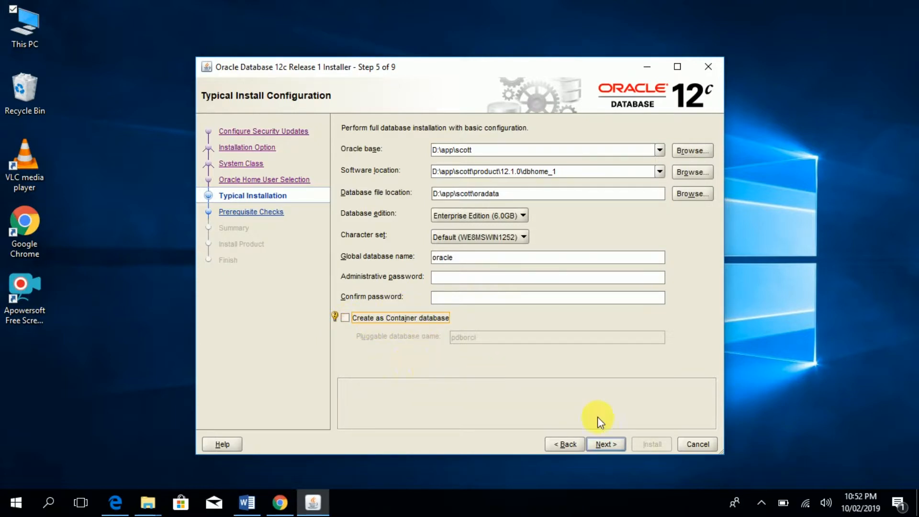
pyautogui.click(609, 446)
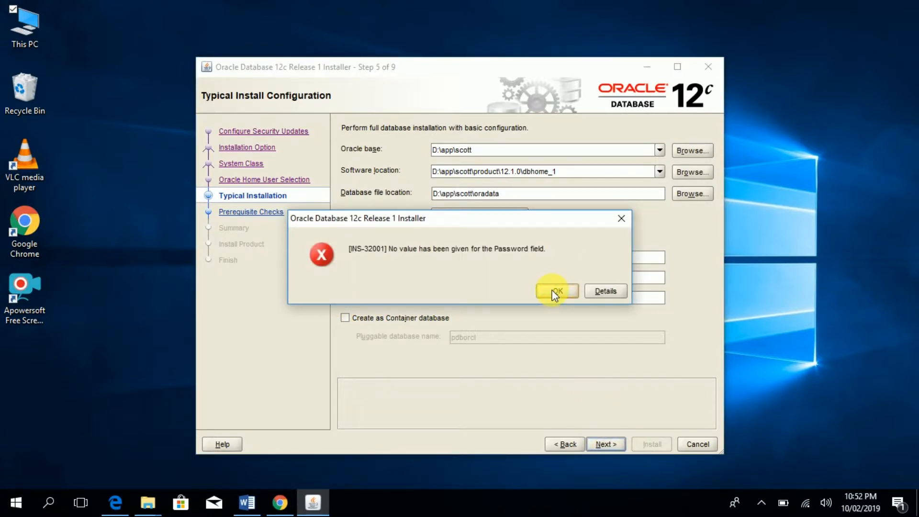
# - Enter and confirm the administrative password, then accept the INS-30011 non-standard password warning
pyautogui.click(618, 221)
pyautogui.click(446, 277)
pyautogui.write('o')
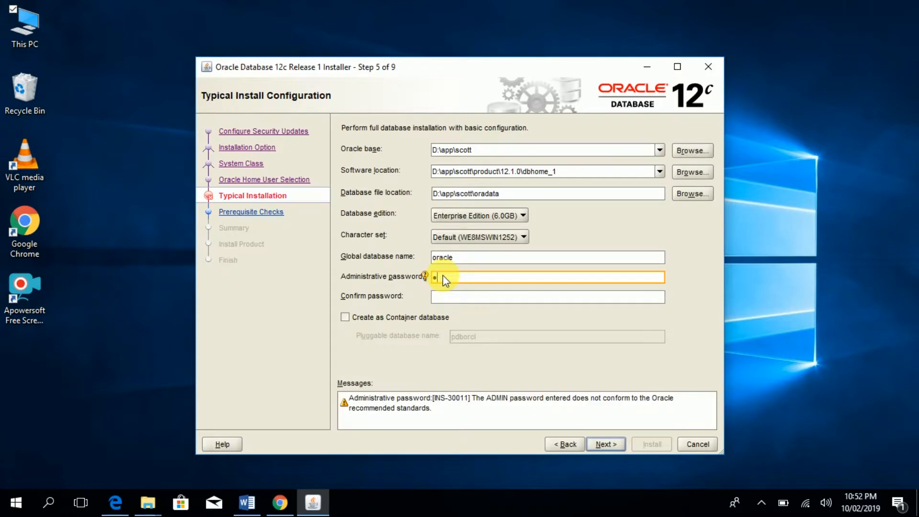
pyautogui.write('racl')
pyautogui.click(449, 297)
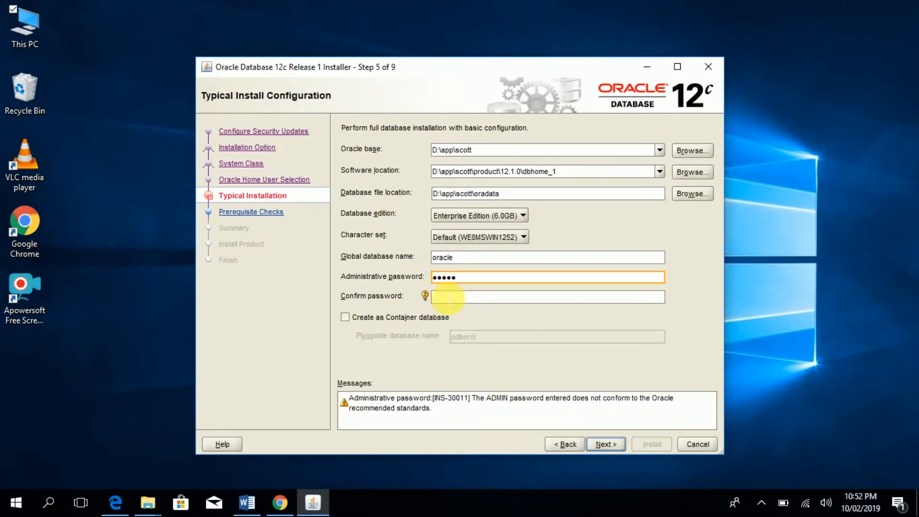
pyautogui.write('oracl')
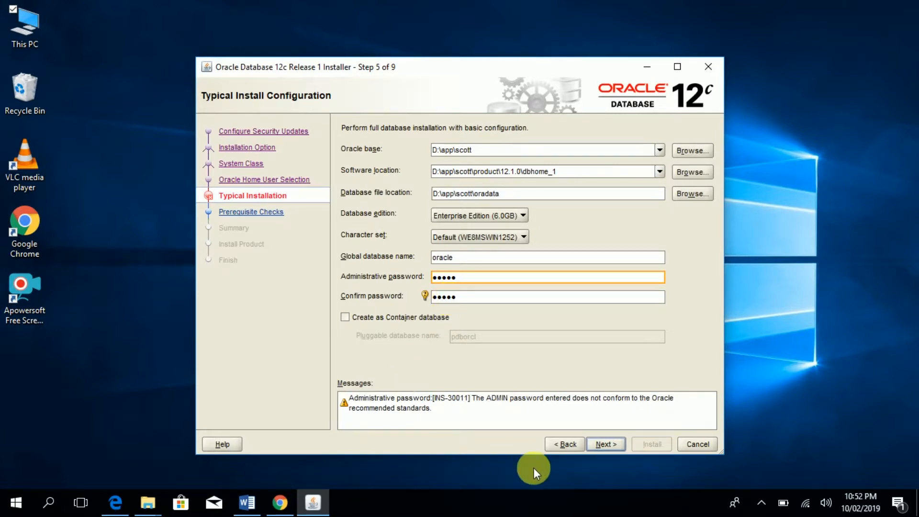
pyautogui.click(599, 446)
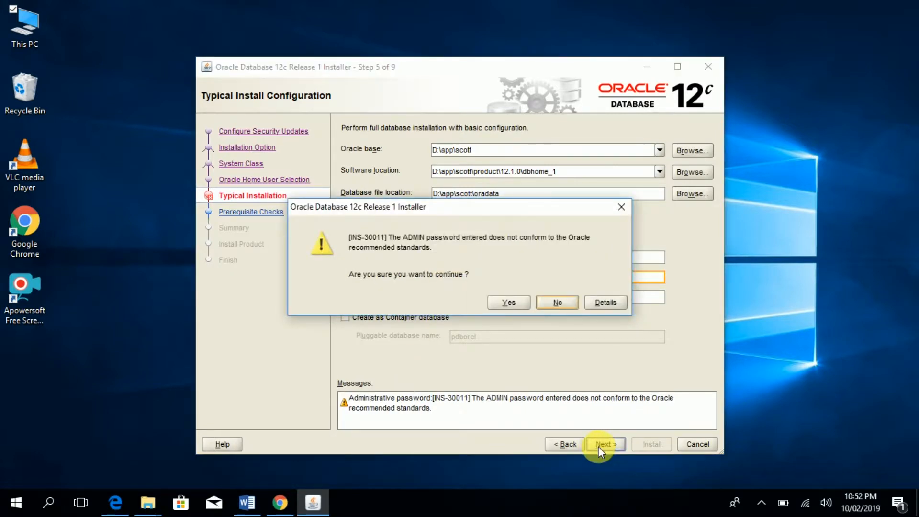
pyautogui.click(513, 306)
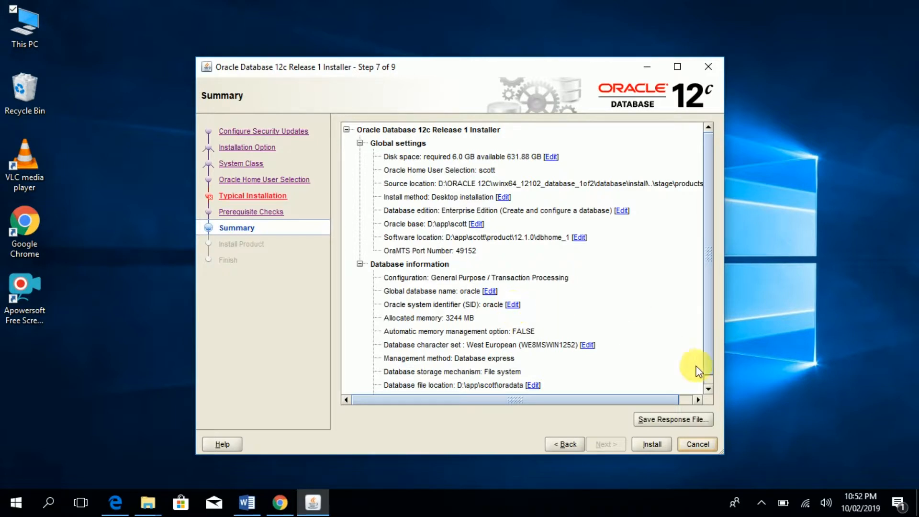
# - Accept the Summary page settings and begin installing Oracle Database 12c
pyautogui.click(652, 444)
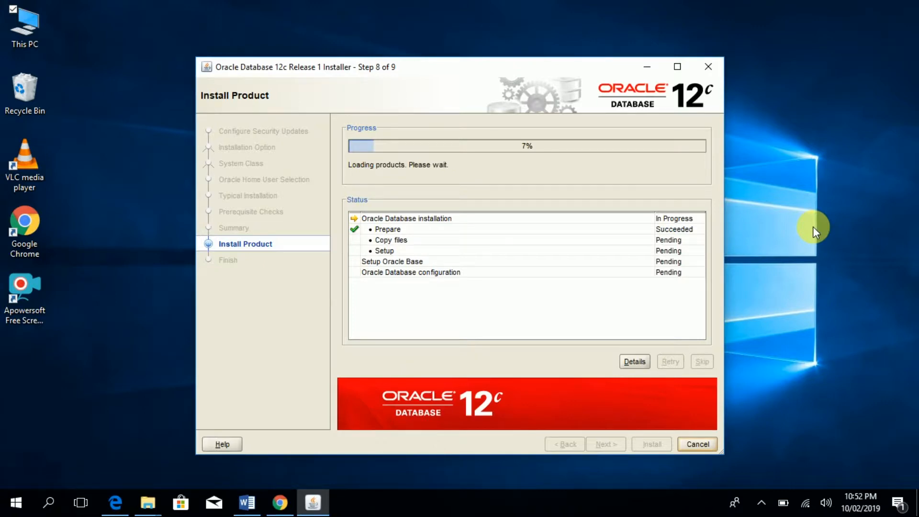
# - Minimize the installer window while the installation continues at 7%
pyautogui.click(656, 62)
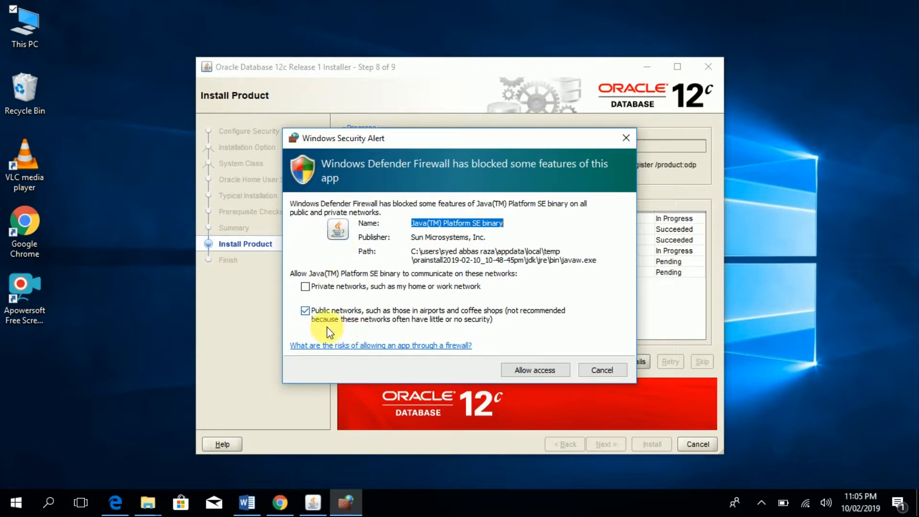
# - Allow both Java(TM) Platform SE binaries through the firewall on private and public networks
pyautogui.click(305, 287)
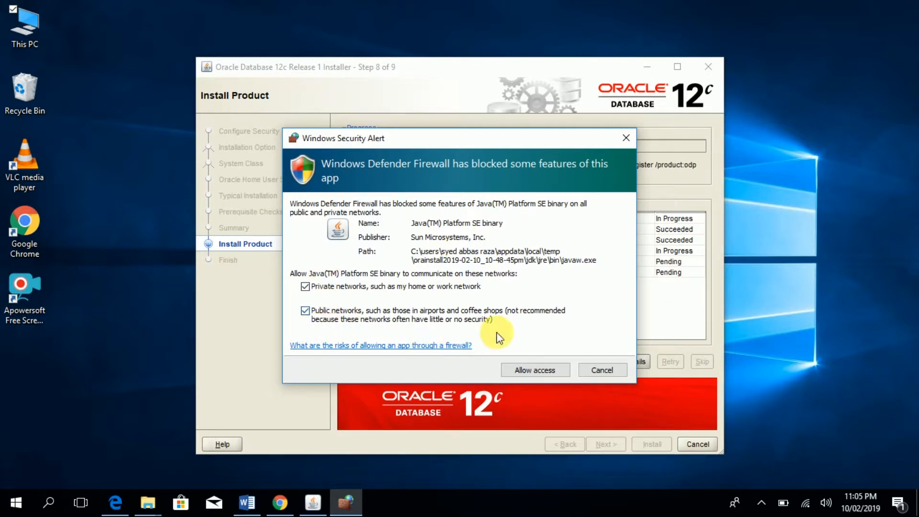
pyautogui.click(527, 372)
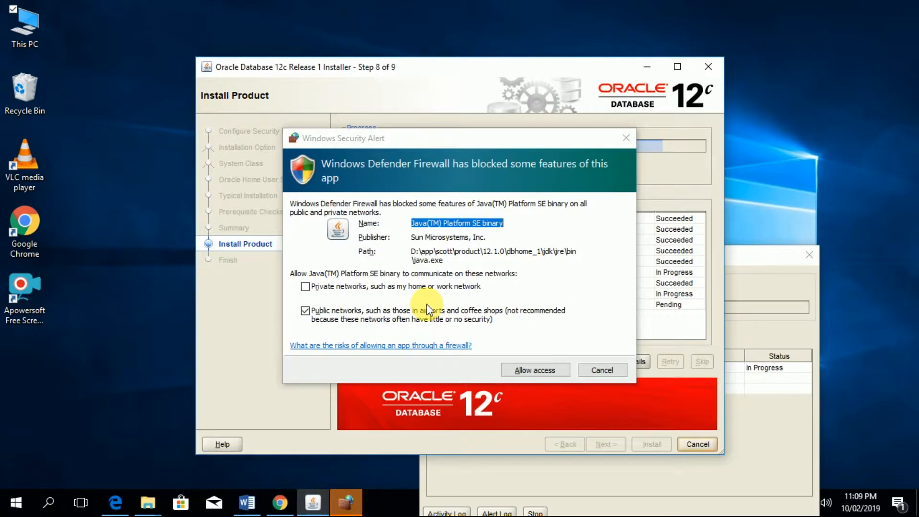
pyautogui.click(305, 287)
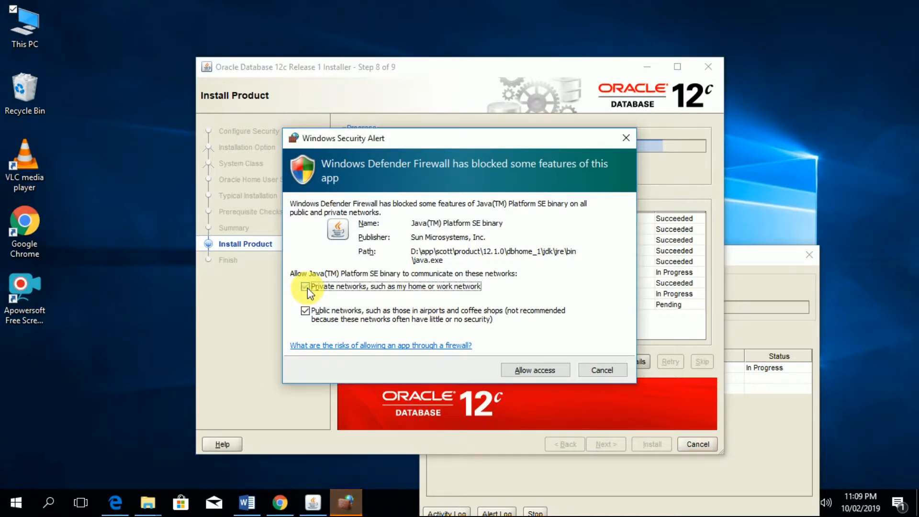
pyautogui.click(527, 366)
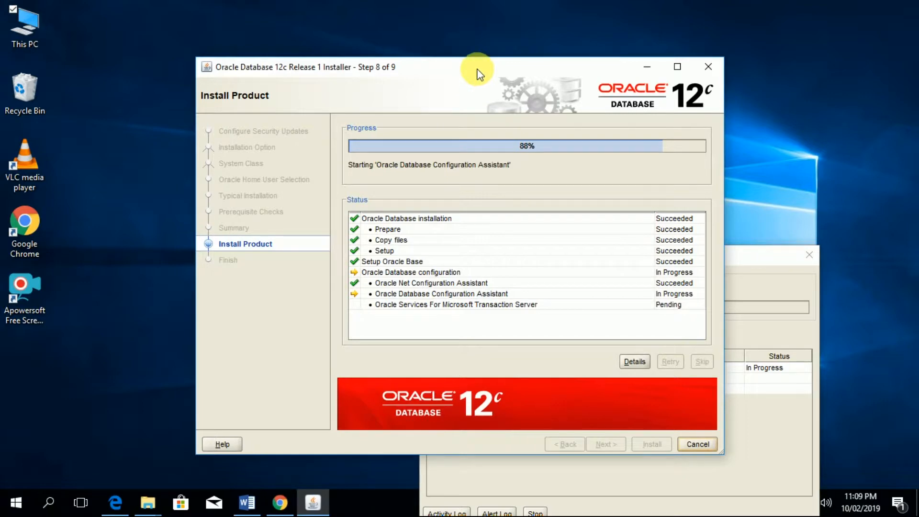
# - Move the installer and DBCA progress windows aside while database creation finishes
pyautogui.moveTo(477, 74); pyautogui.dragTo(398, 37)
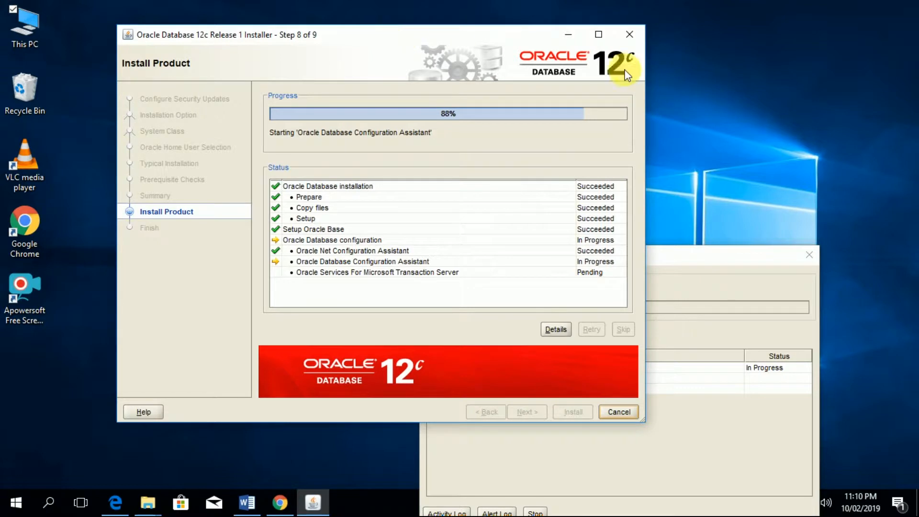
pyautogui.click(709, 261)
pyautogui.moveTo(709, 262); pyautogui.dragTo(759, 139)
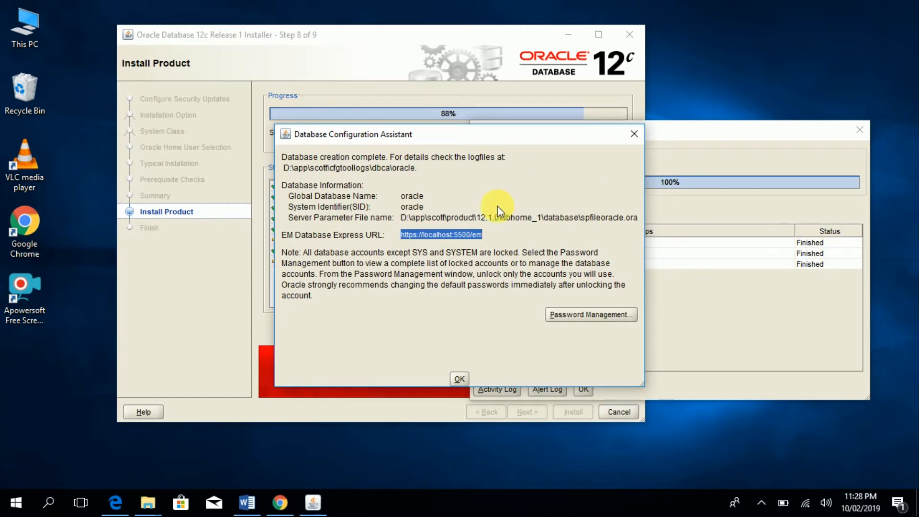
pyautogui.click(572, 317)
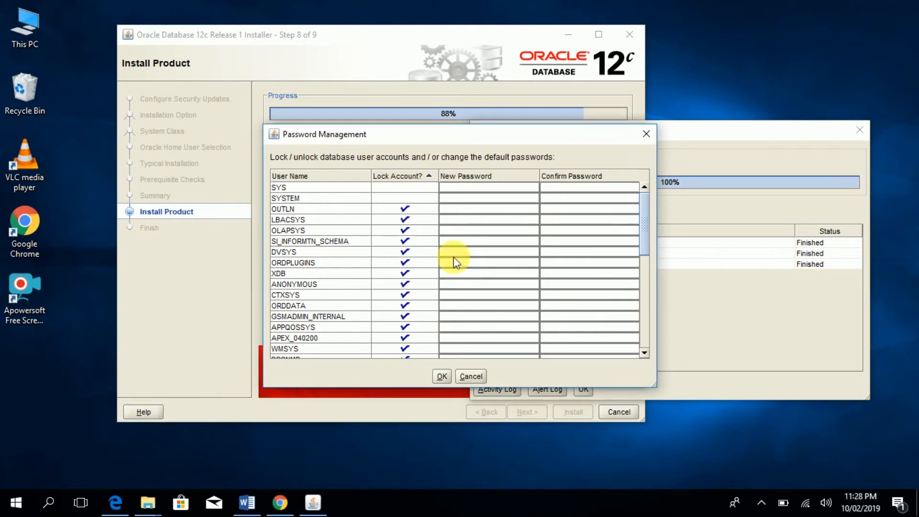
pyautogui.click(639, 143)
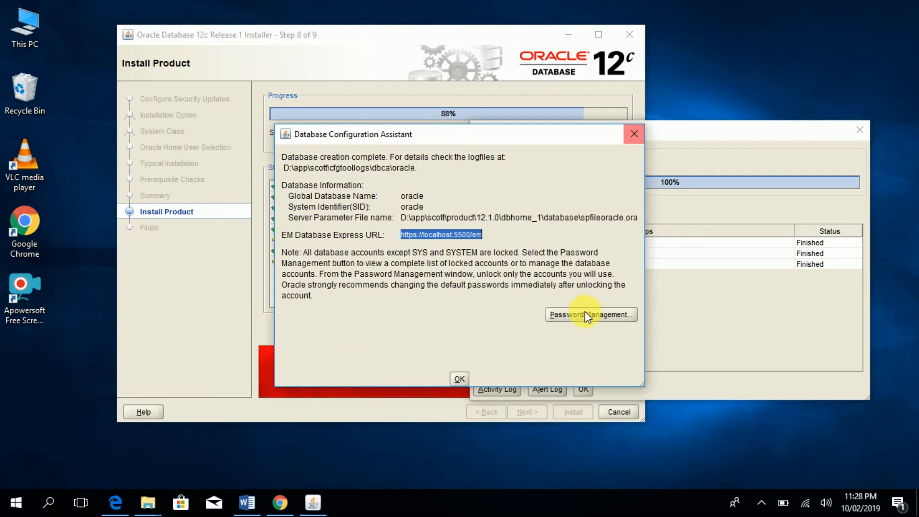
# - In Password Management, clear the Lock Account setting for SCOTT and confirm the change
pyautogui.click(586, 316)
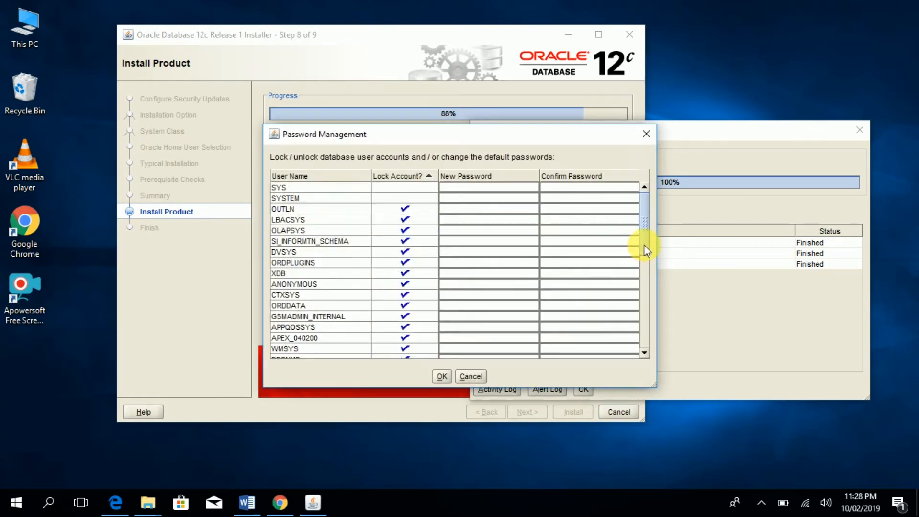
pyautogui.scroll(-3, 646, 249)
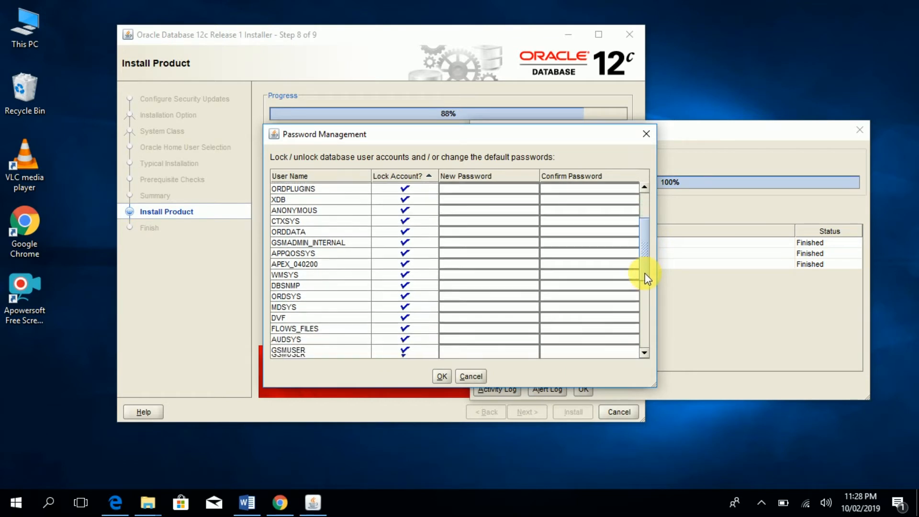
pyautogui.moveTo(645, 274); pyautogui.dragTo(647, 347)
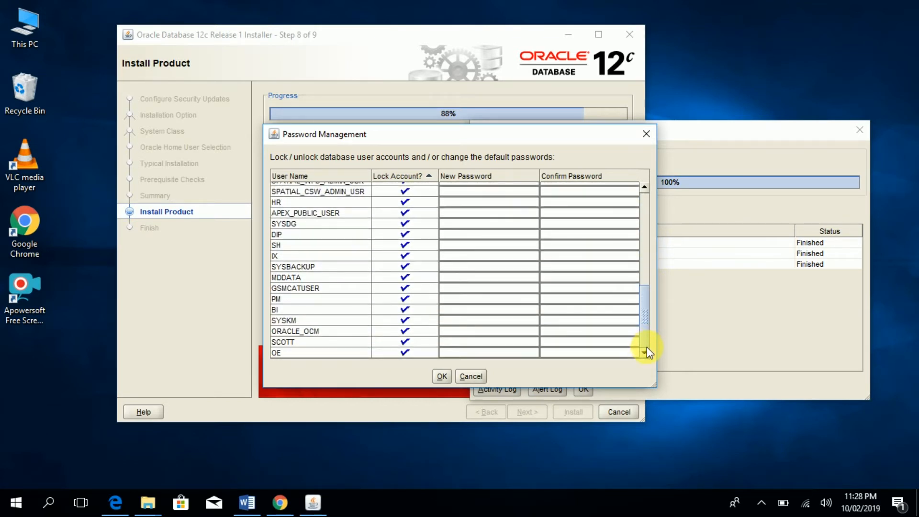
pyautogui.click(405, 341)
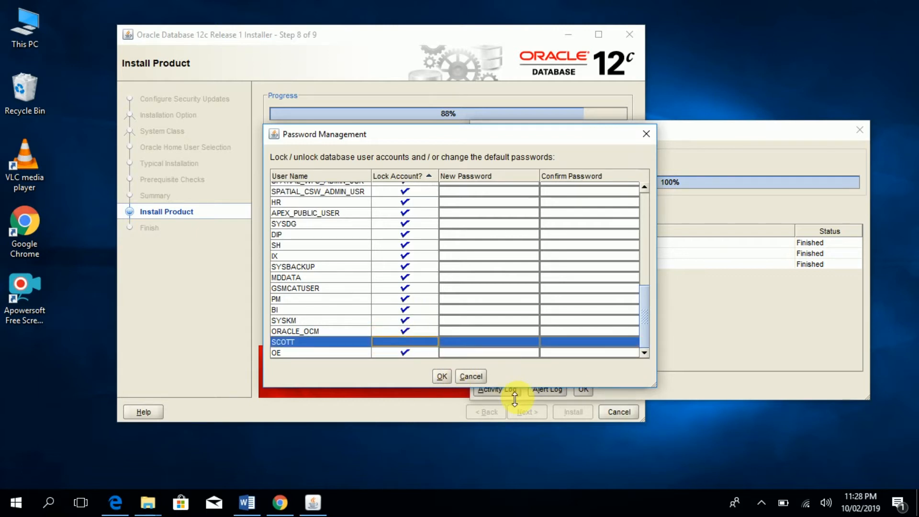
pyautogui.click(443, 378)
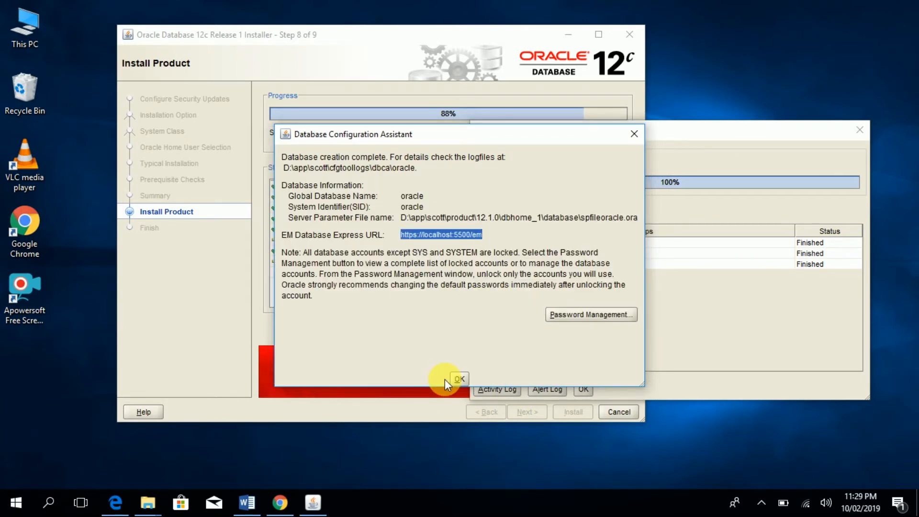
# - Close the database creation summary and launch SQL Plus via a Start menu search for 'sql'
pyautogui.click(458, 379)
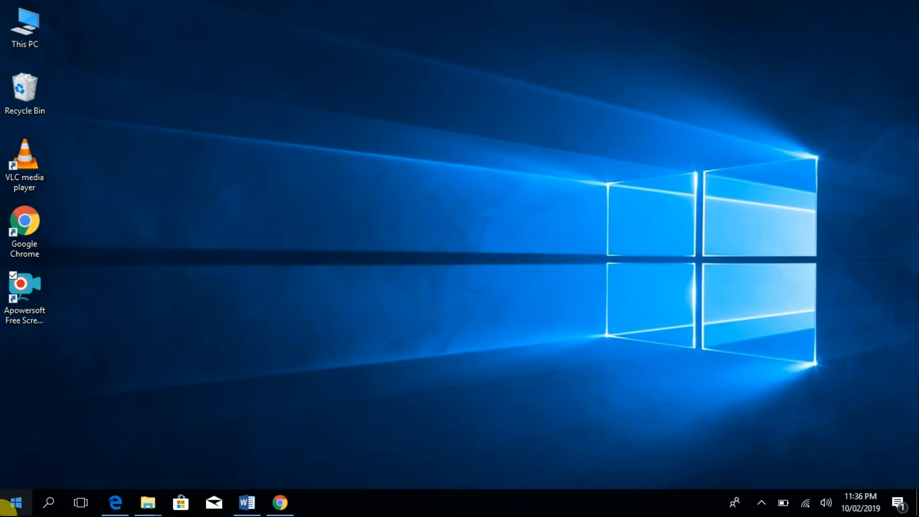
pyautogui.click(7, 512)
pyautogui.write('sql')
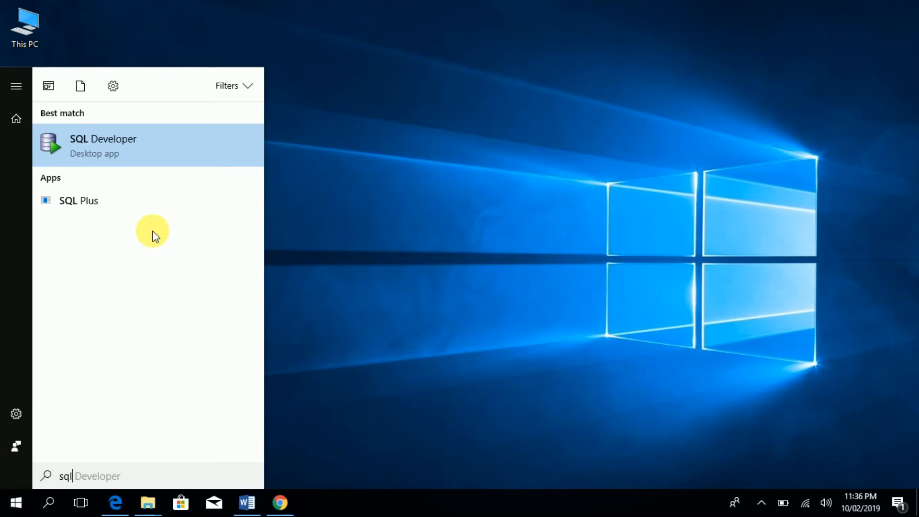
pyautogui.click(110, 201)
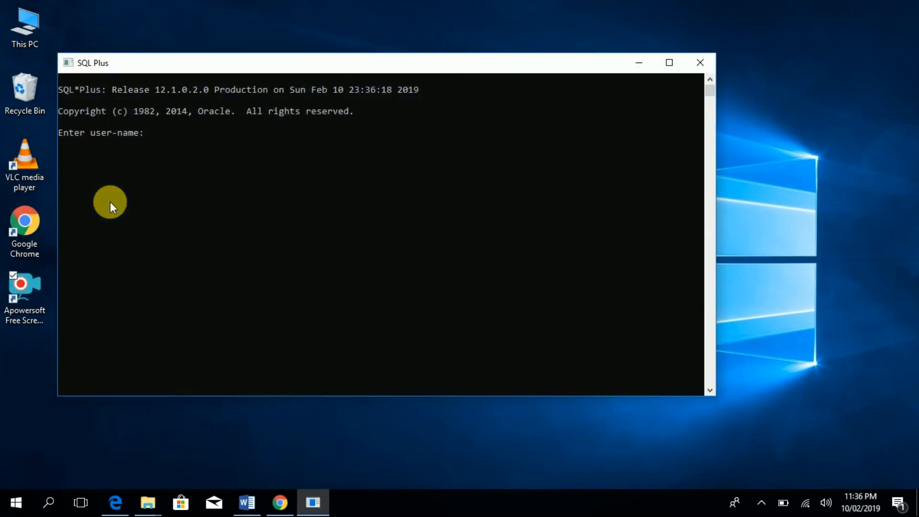
# - Maximize the SQL*Plus console and log in as scott with the account's current password
pyautogui.click(671, 62)
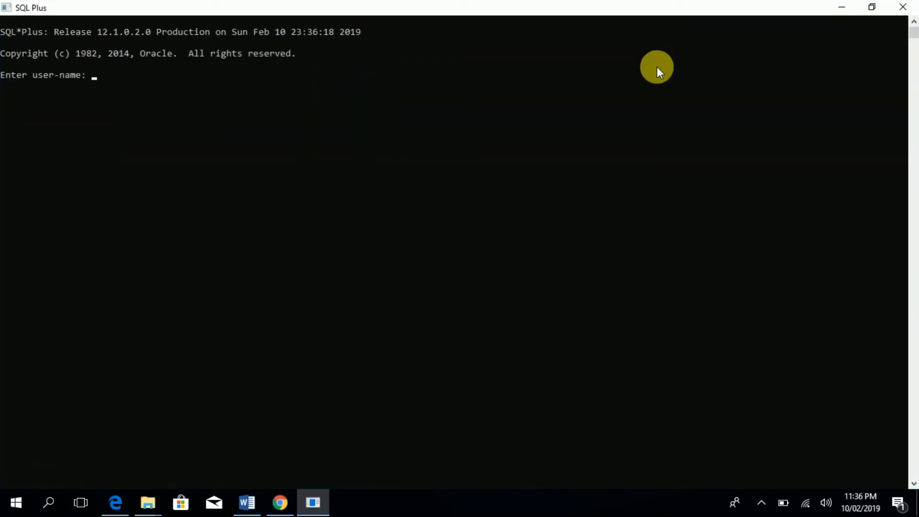
pyautogui.write('scott')
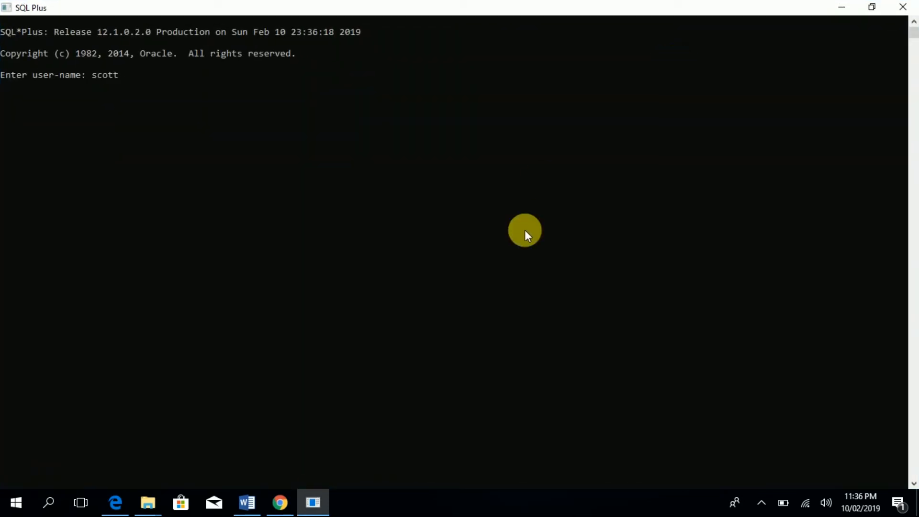
pyautogui.write('/tiger')
pyautogui.press('Return')
pyautogui.press('Return')
pyautogui.press('Return')
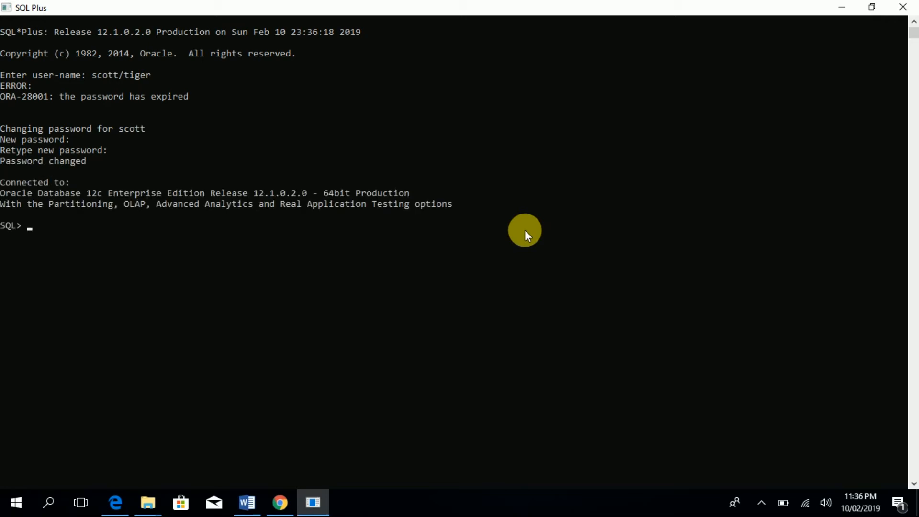